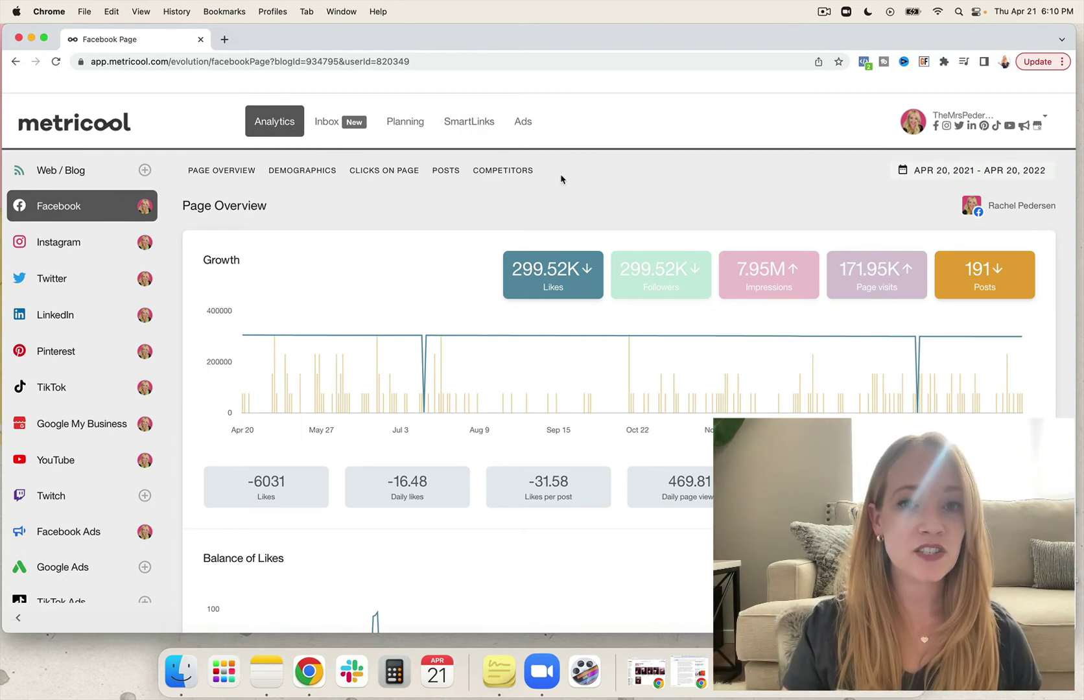
# Scroll down the left sidebar and open the Reports builder page.
pyautogui.scroll(-1, 561, 179)
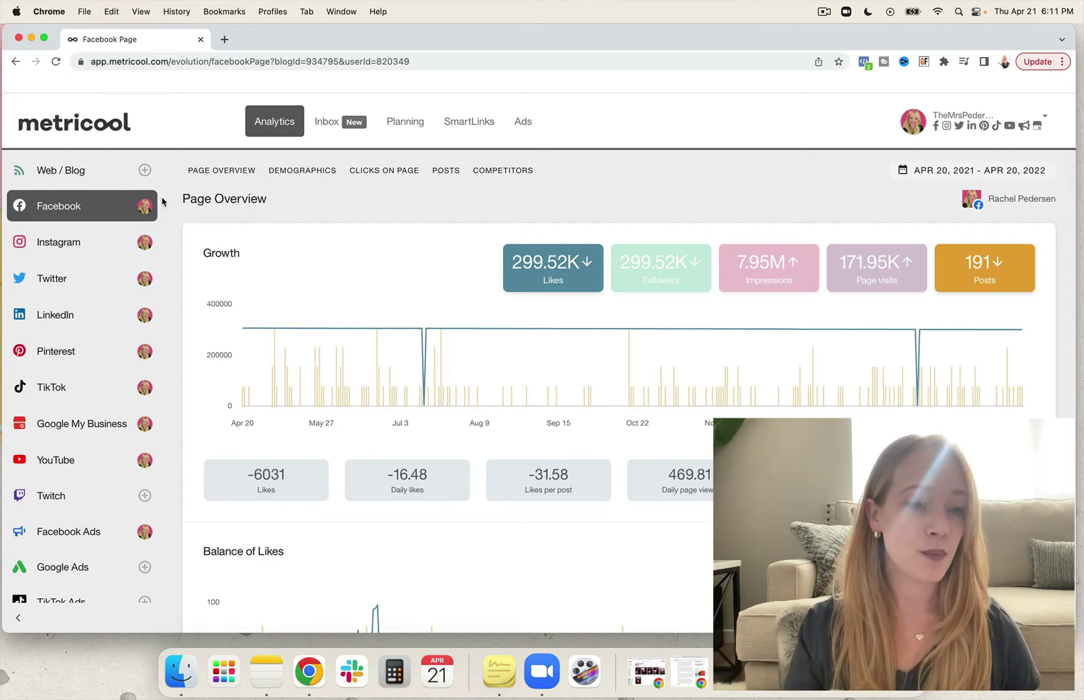
pyautogui.scroll(-3, 162, 202)
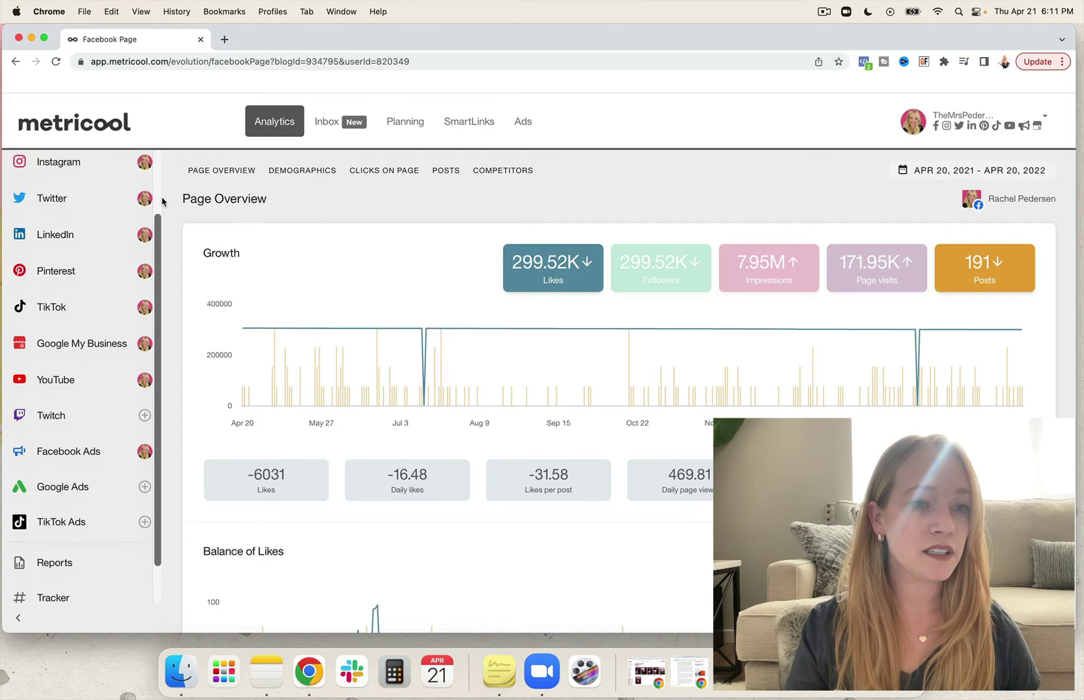
pyautogui.scroll(-3, 162, 202)
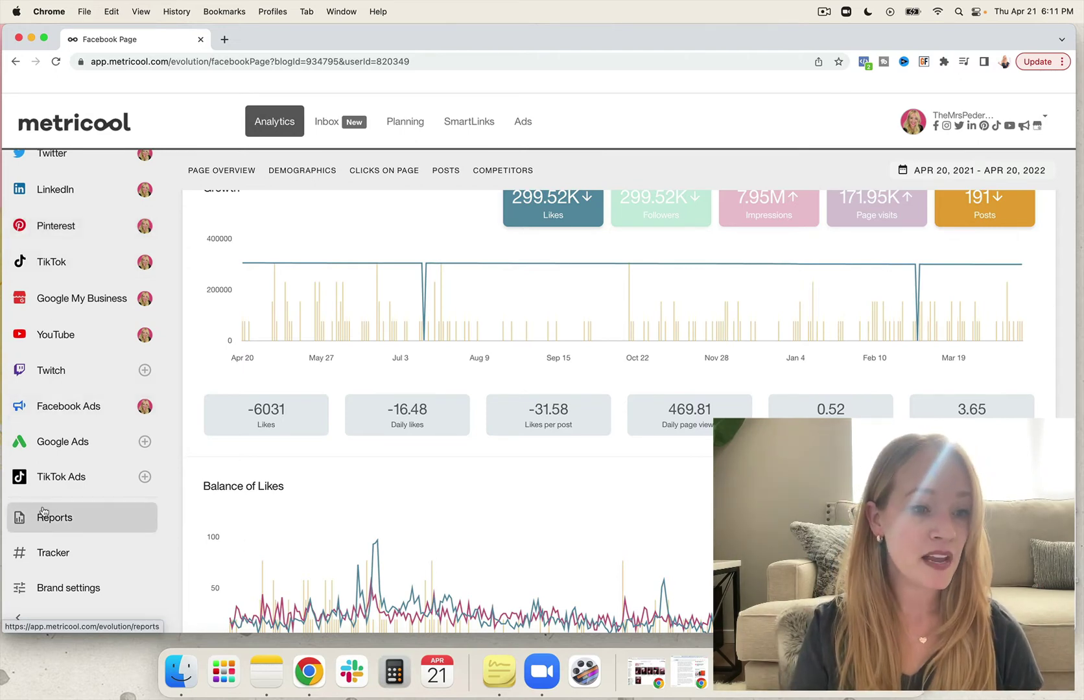
pyautogui.scroll(3, 84, 238)
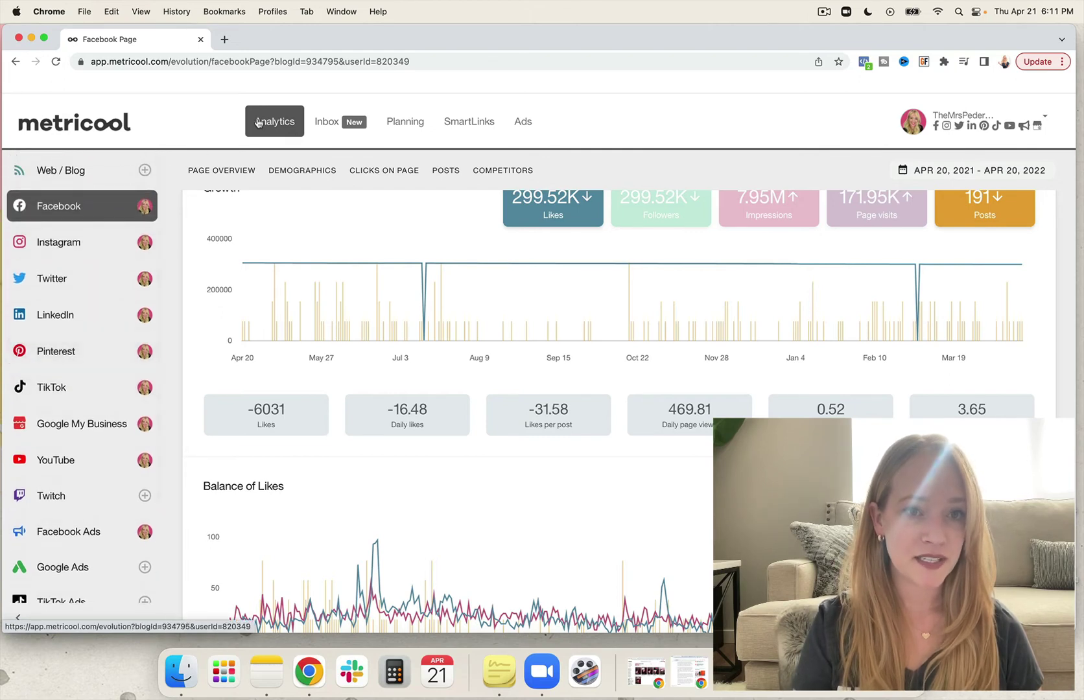
pyautogui.scroll(-3, 118, 324)
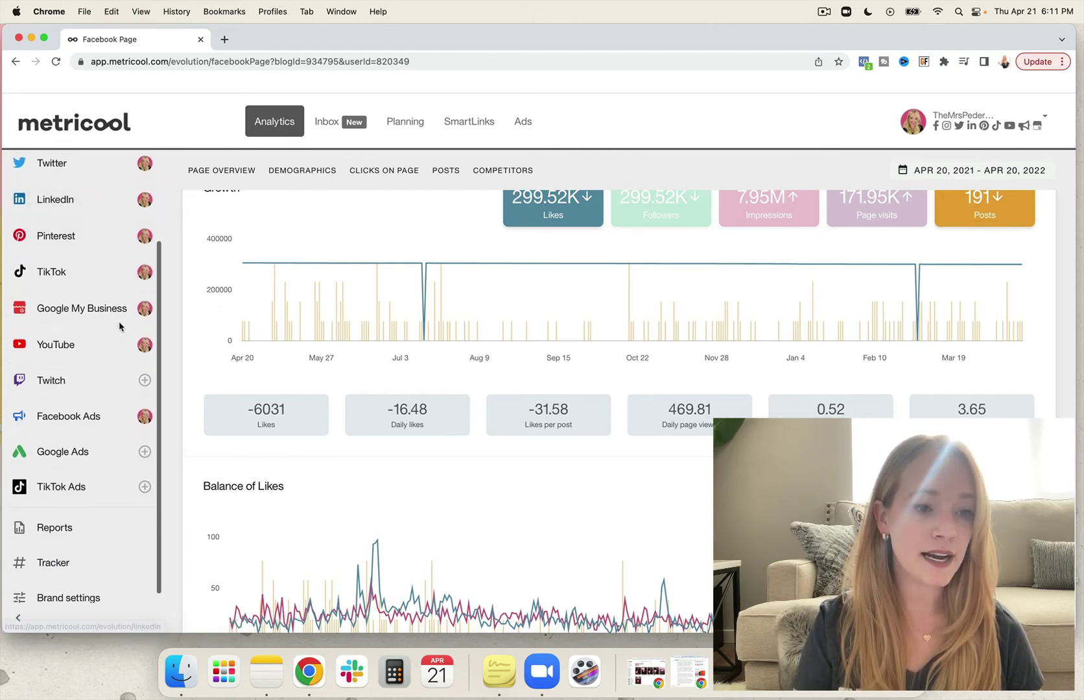
pyautogui.click(35, 528)
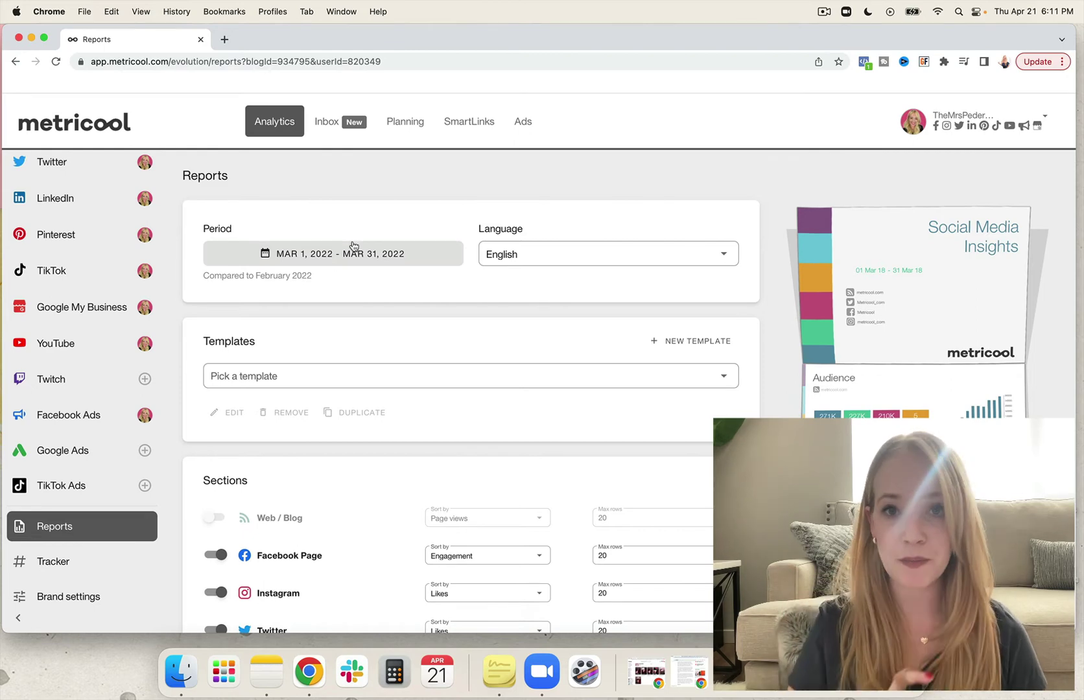
pyautogui.scroll(-3, 466, 280)
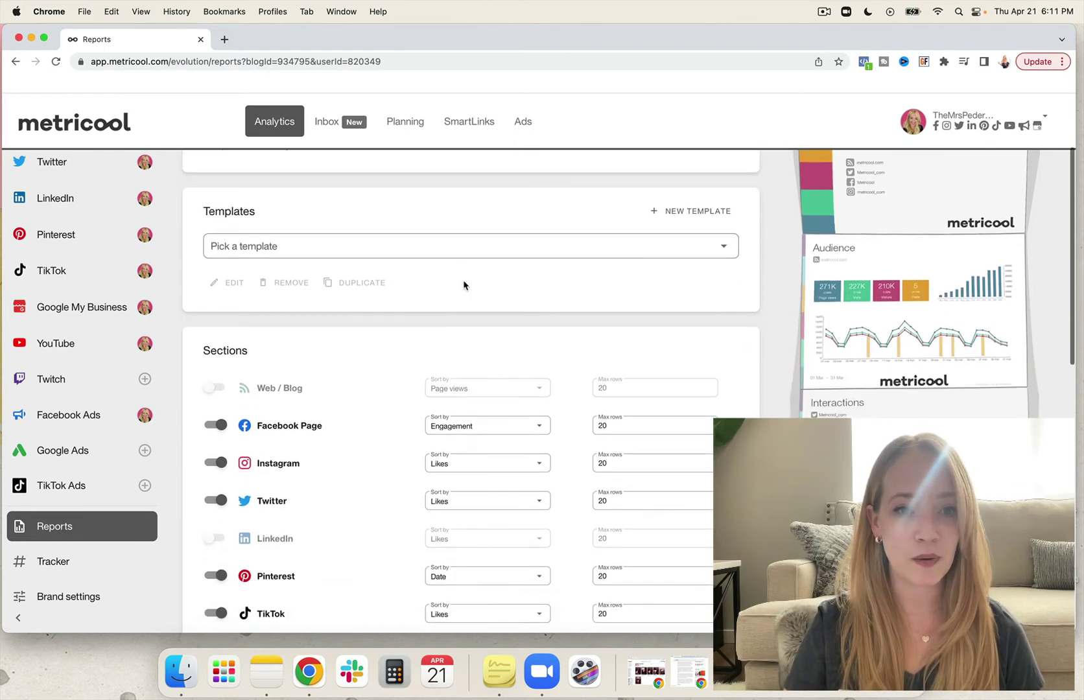
pyautogui.scroll(-1, 467, 260)
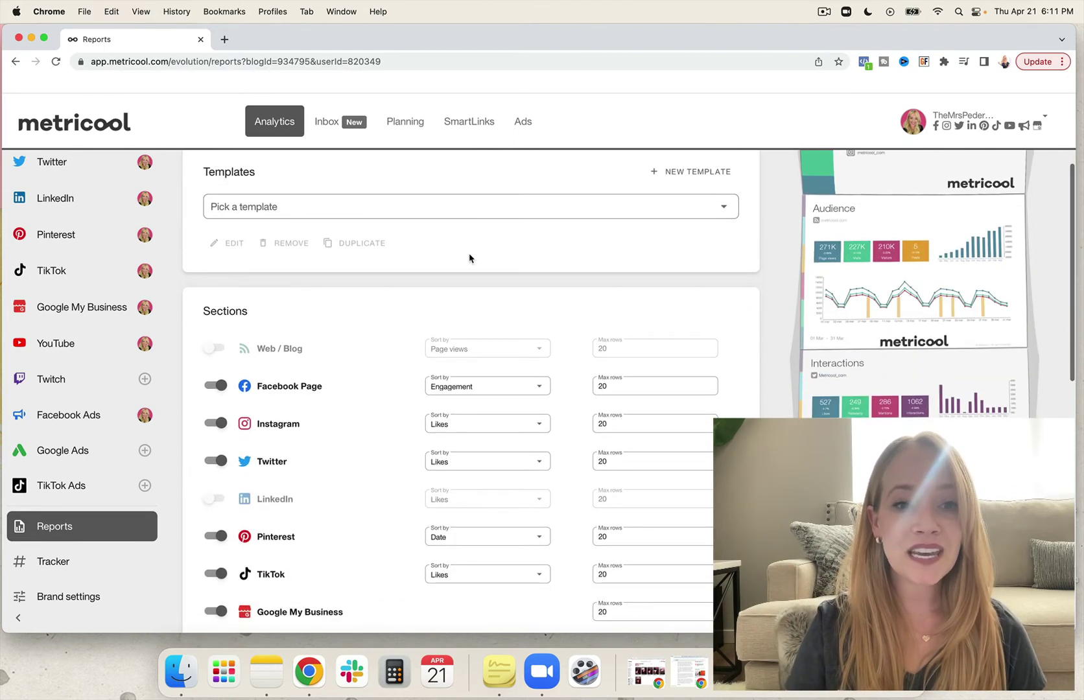
pyautogui.click(467, 210)
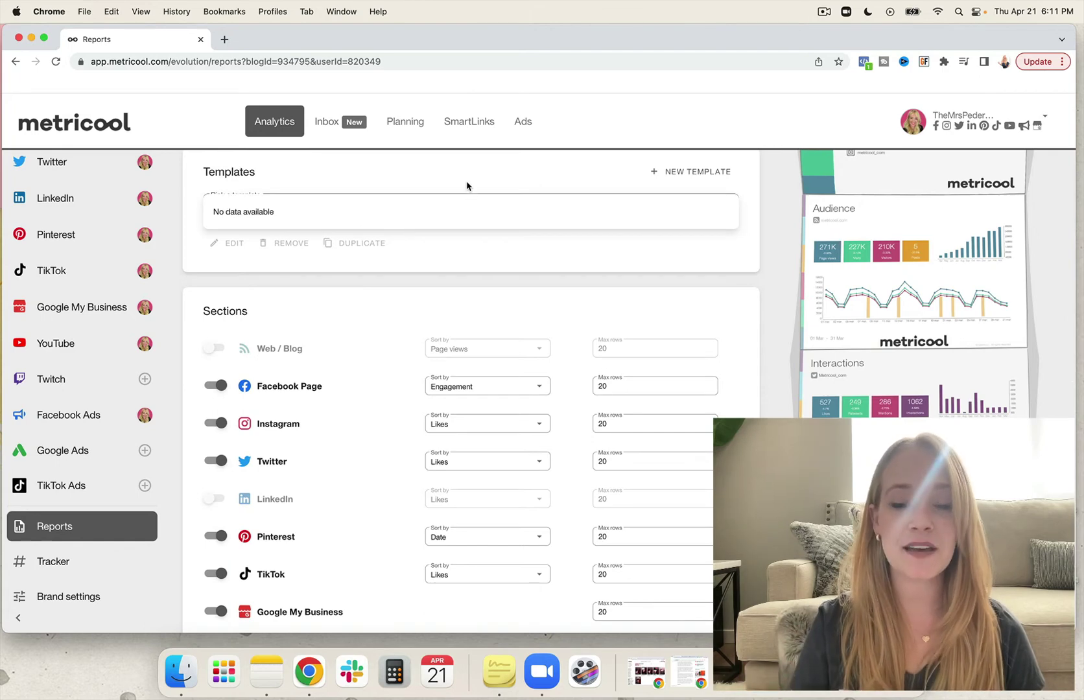
pyautogui.click(467, 186)
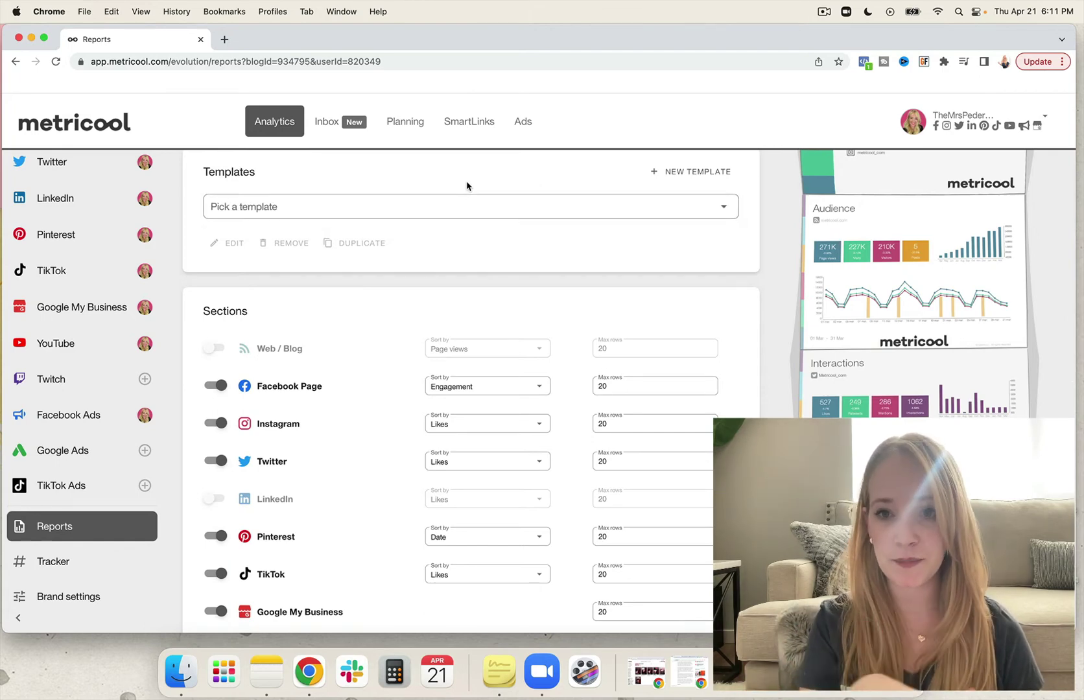
pyautogui.scroll(-3, 626, 259)
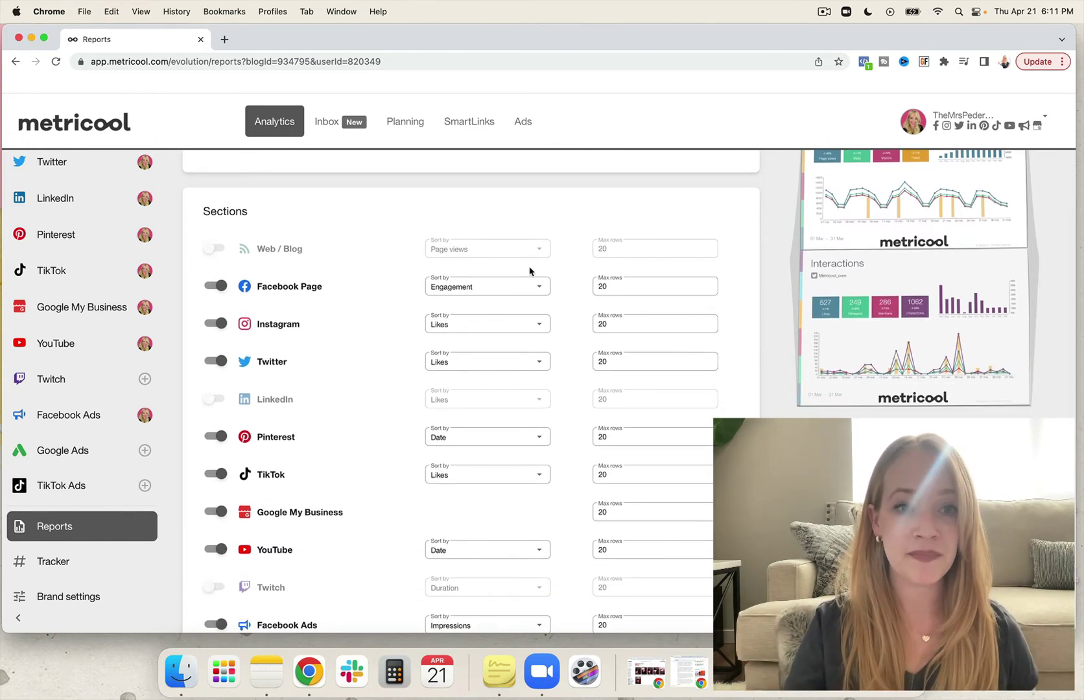
pyautogui.scroll(-2, 530, 271)
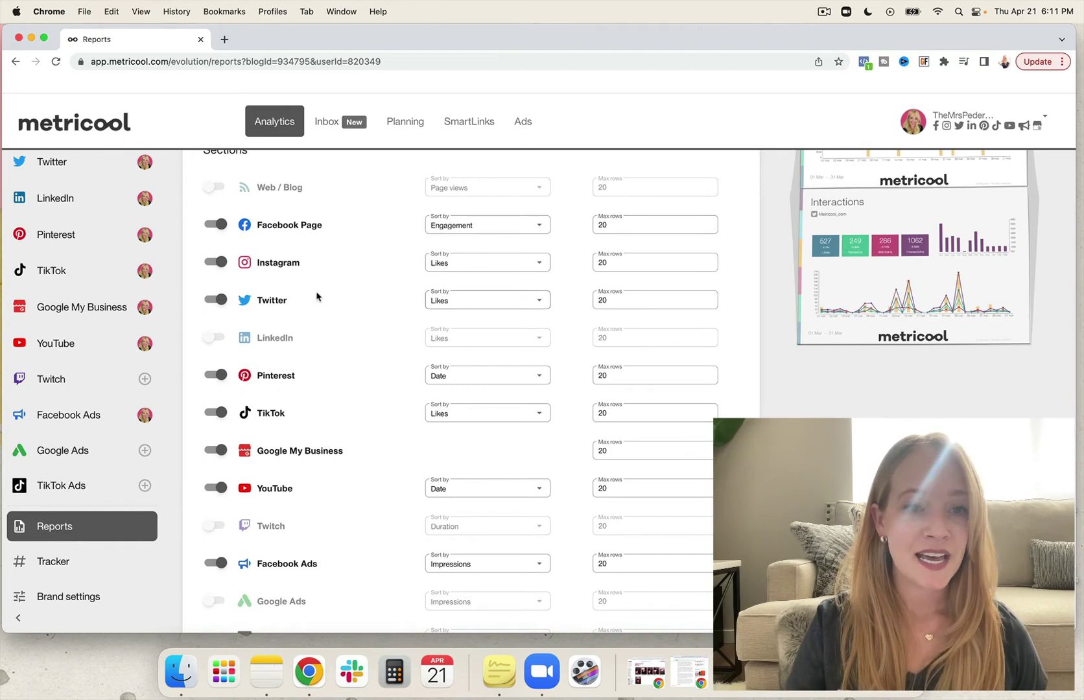
pyautogui.scroll(-1, 306, 296)
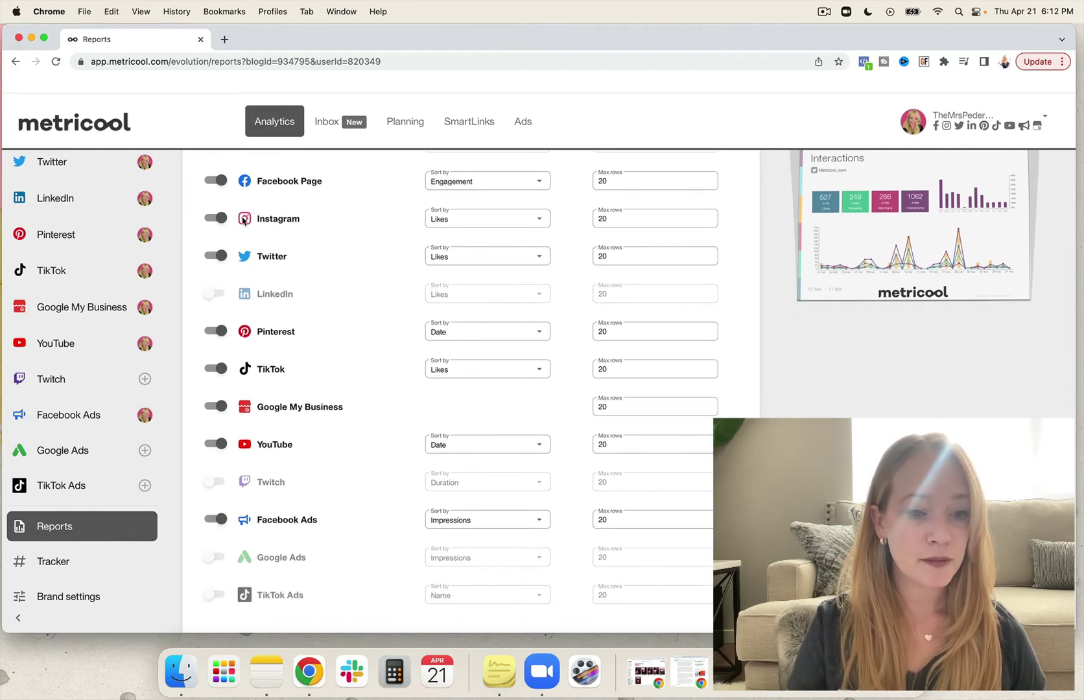
pyautogui.scroll(-3, 300, 285)
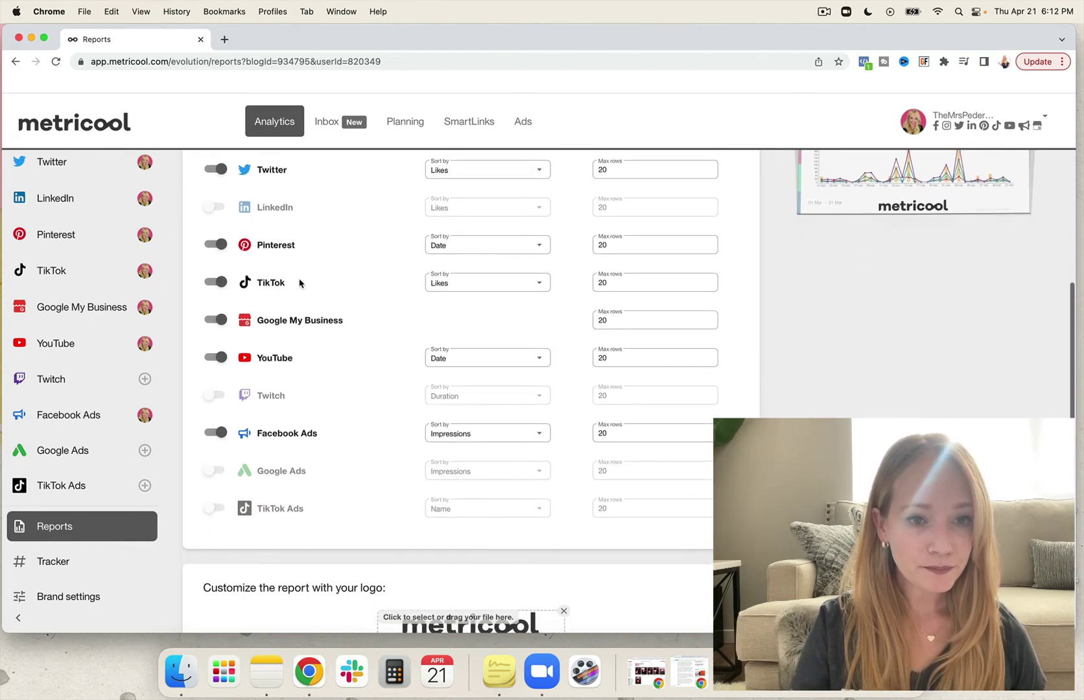
pyautogui.scroll(1, 214, 209)
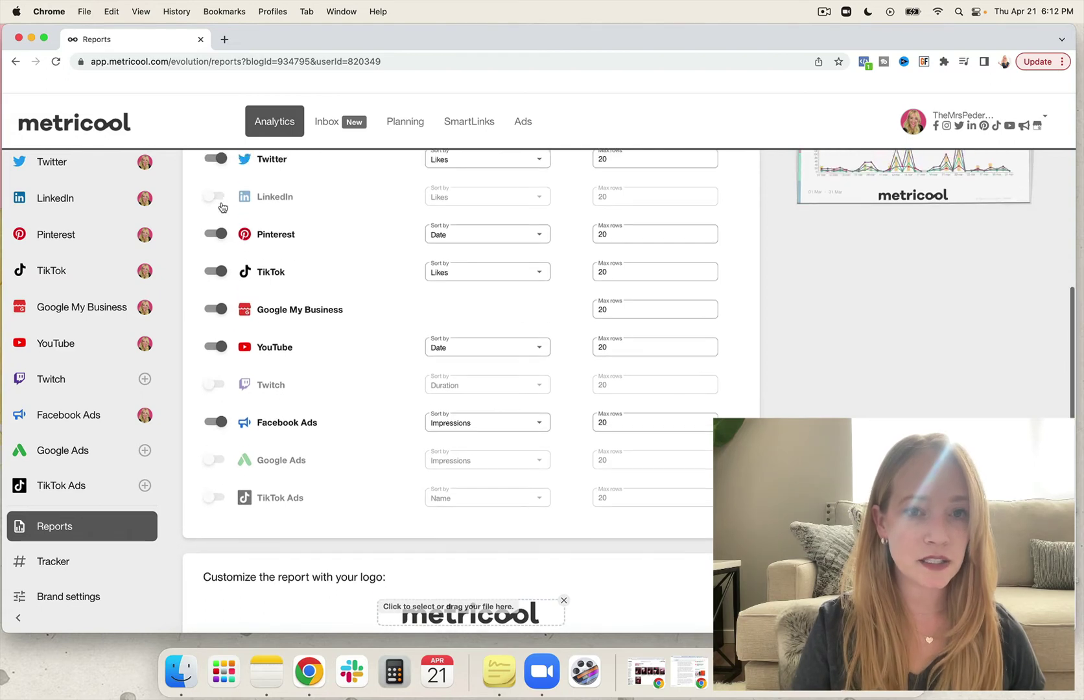
pyautogui.scroll(2, 218, 214)
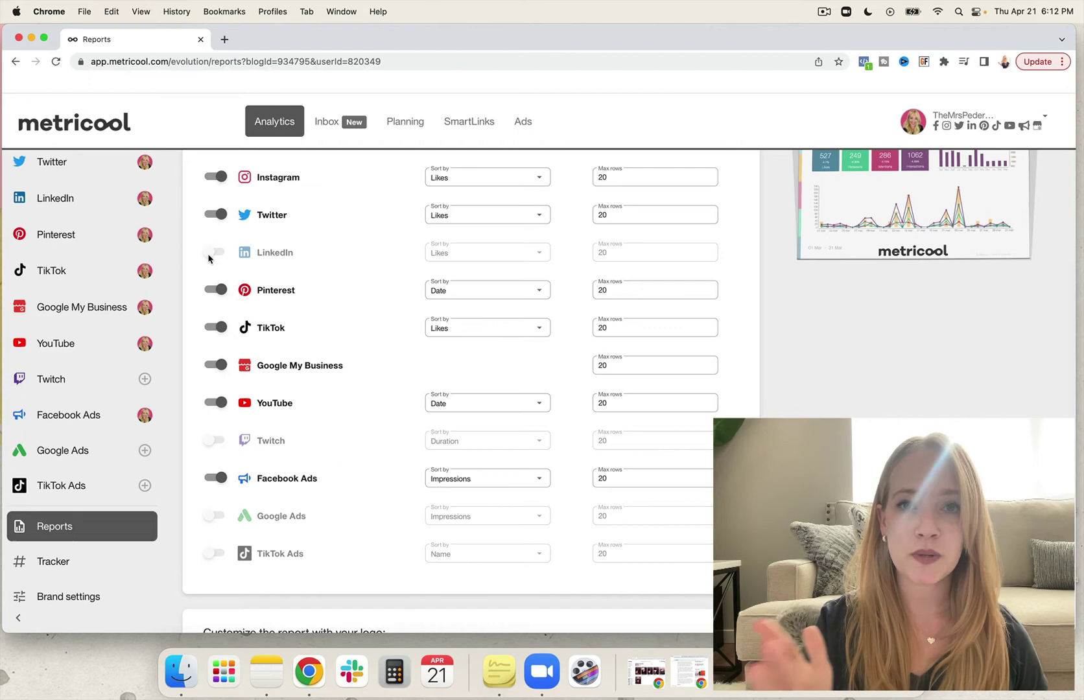
pyautogui.scroll(2, 209, 258)
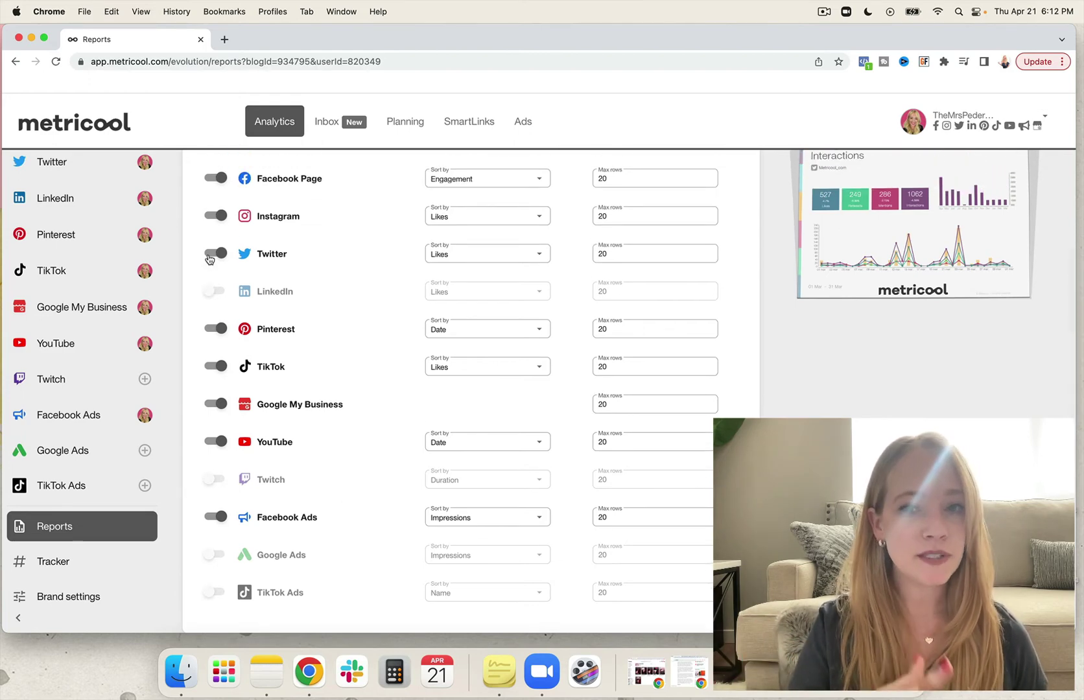
pyautogui.scroll(1, 429, 216)
pyautogui.scroll(2, 429, 216)
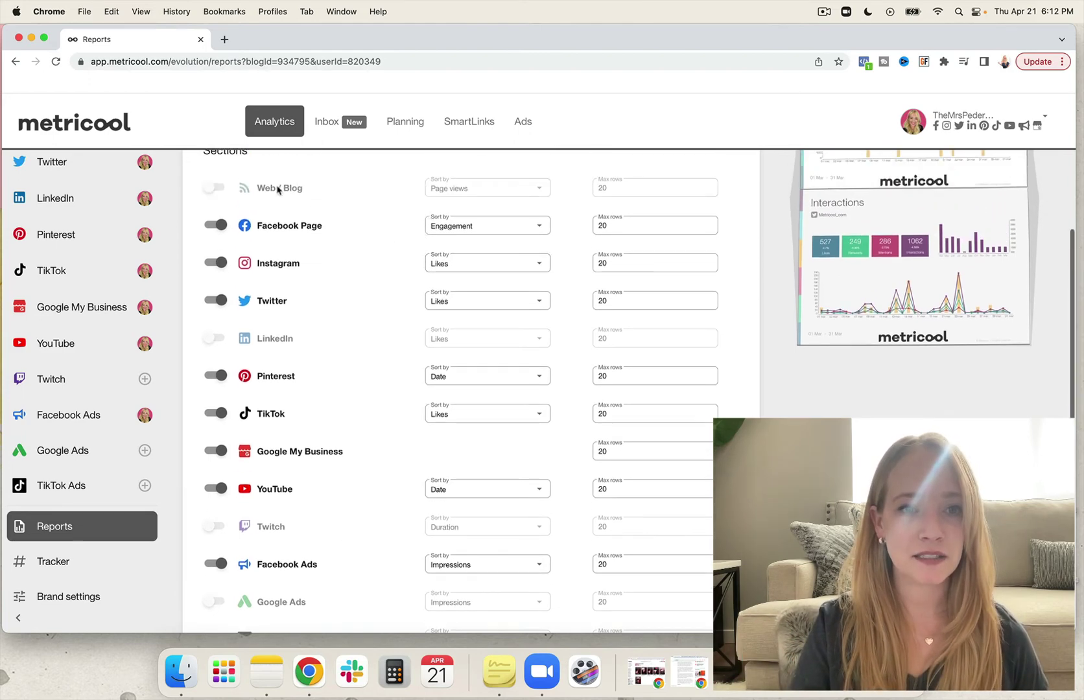
# Review the Facebook Page post sort options, leaving the sort on Engagement.
pyautogui.click(484, 233)
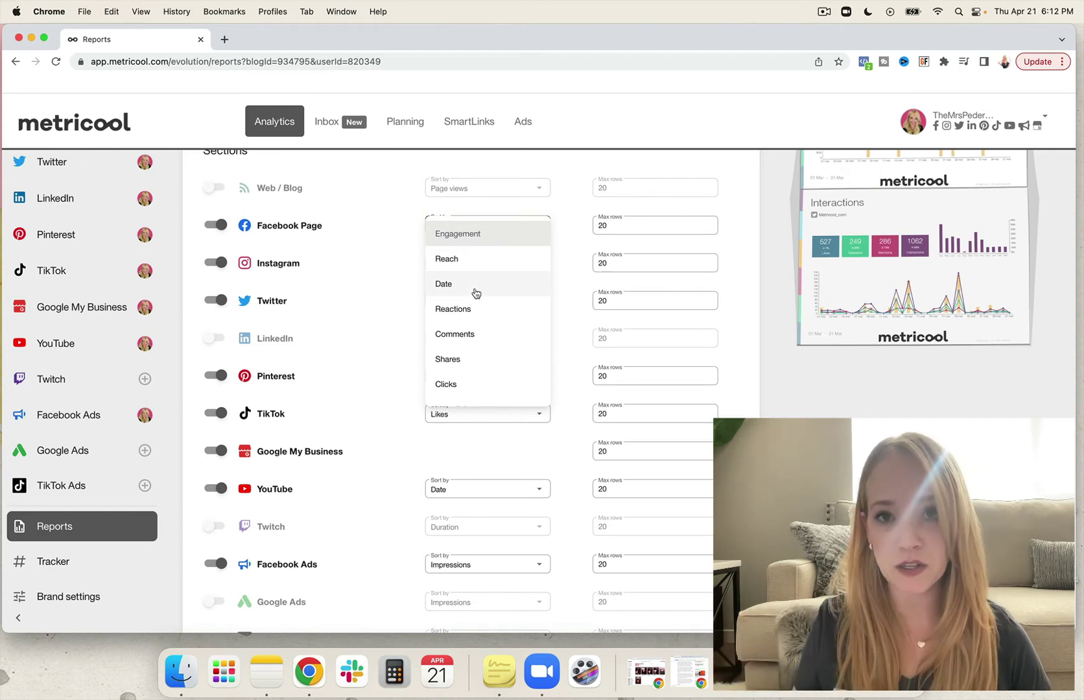
pyautogui.click(387, 337)
pyautogui.scroll(-1, 383, 347)
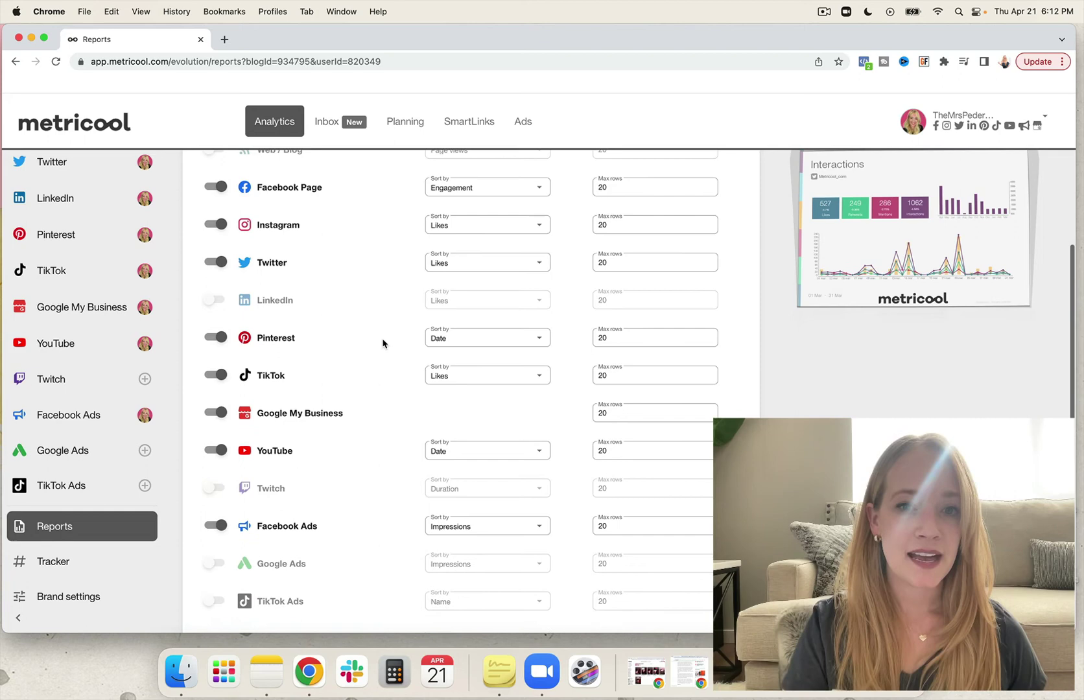
# Change the Facebook Page and Instagram Max rows from 20 to 100.
pyautogui.click(612, 185)
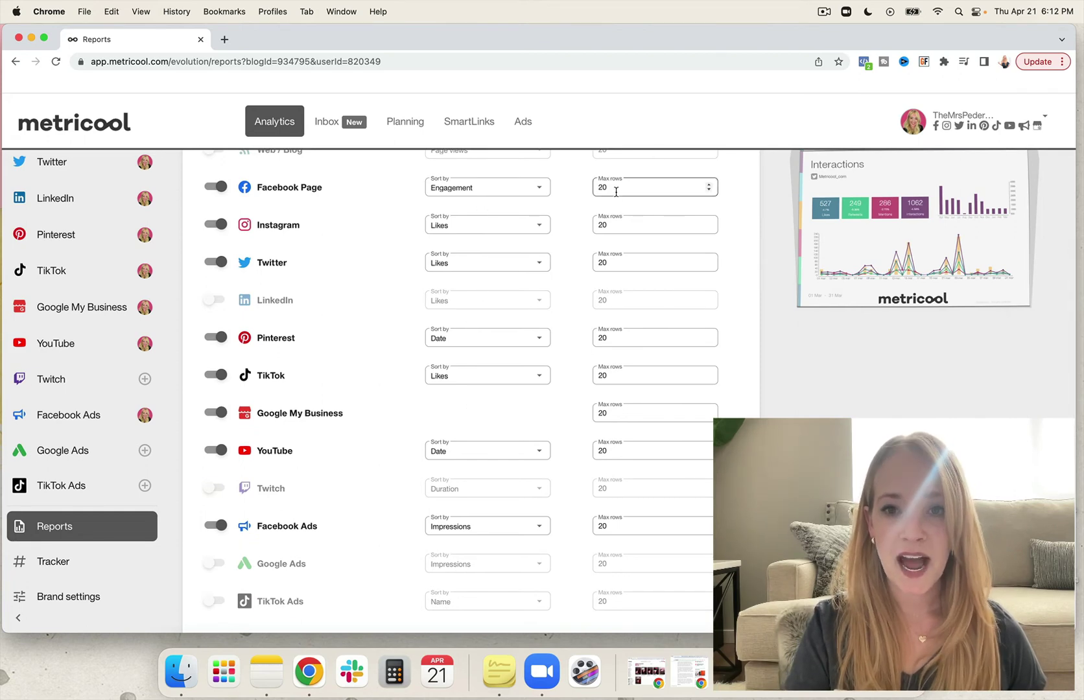
pyautogui.moveTo(612, 186); pyautogui.dragTo(597, 221)
pyautogui.write('100')
pyautogui.click(616, 219)
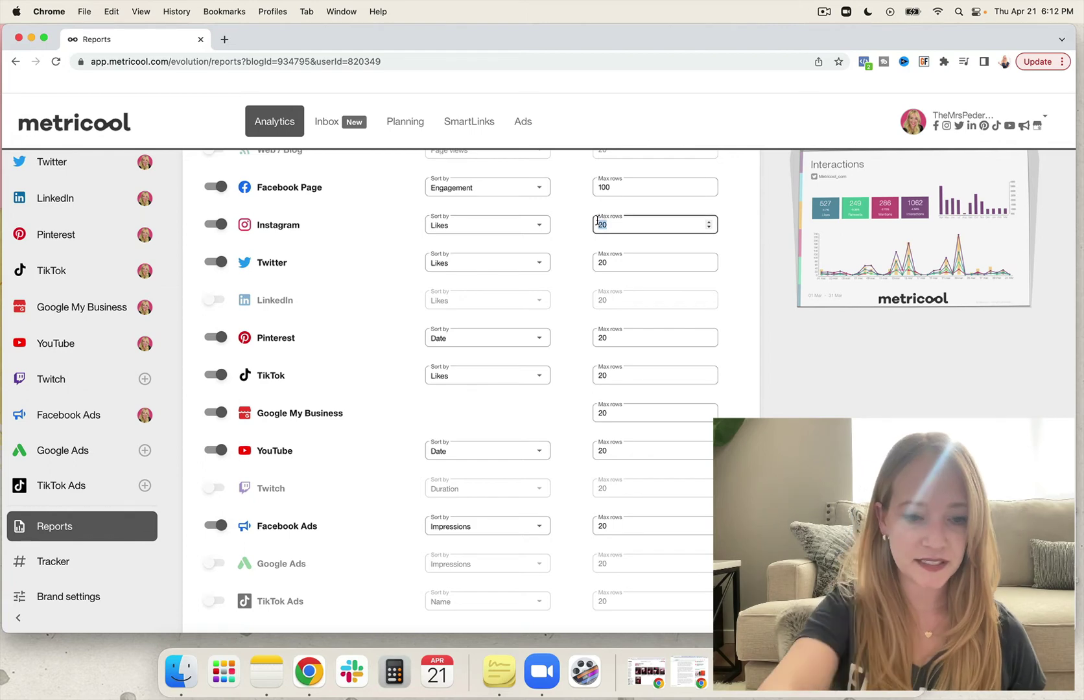
pyautogui.write('100')
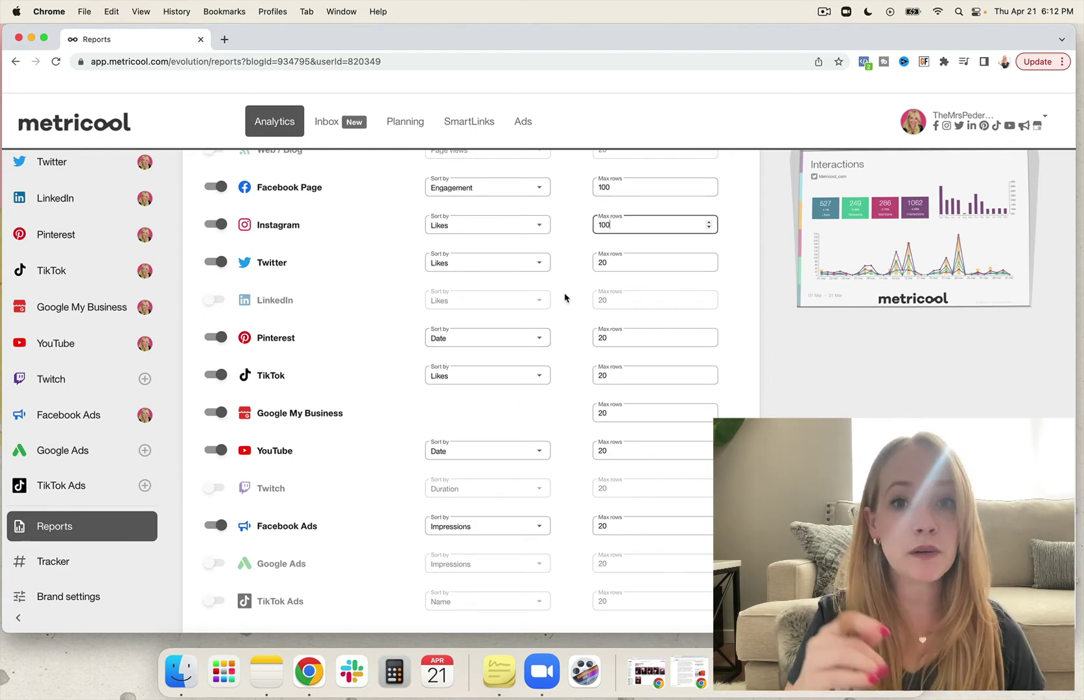
pyautogui.scroll(1, 564, 298)
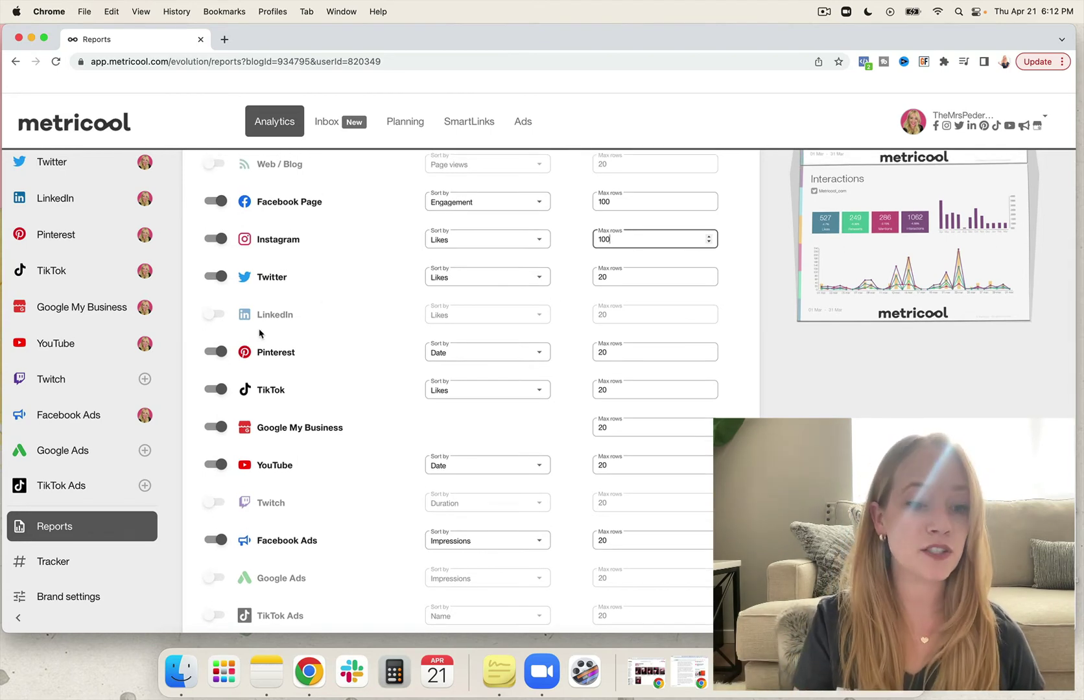
pyautogui.scroll(-2, 660, 387)
# Upload Primary Logo_Pink.png from Downloads as the custom report logo.
pyautogui.scroll(-20, 660, 387)
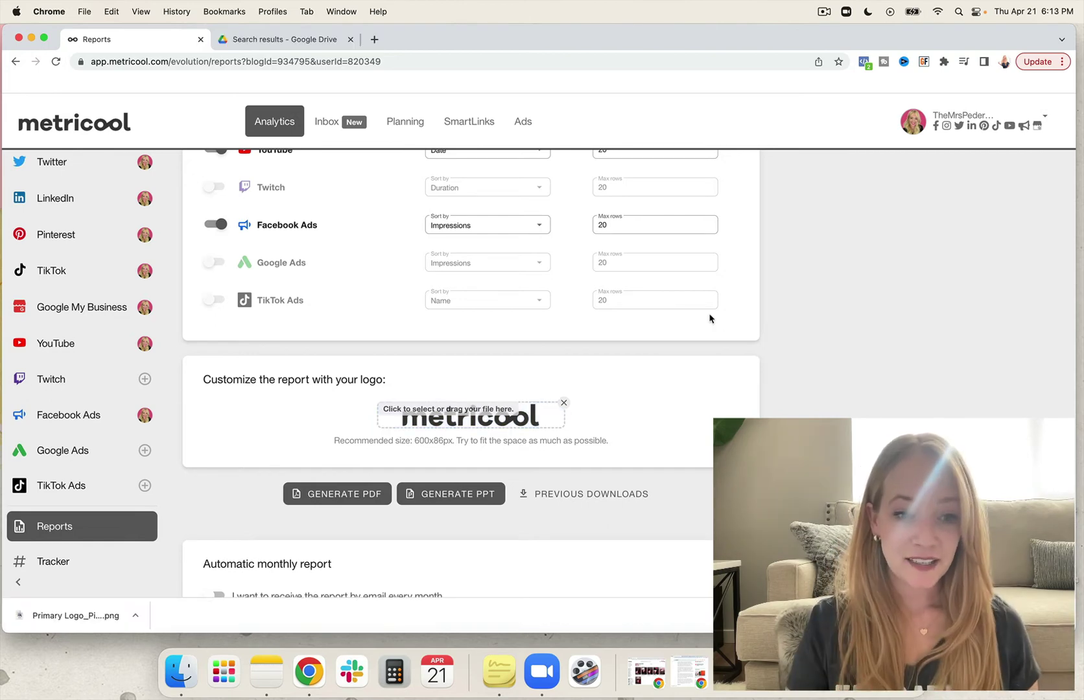
pyautogui.click(452, 423)
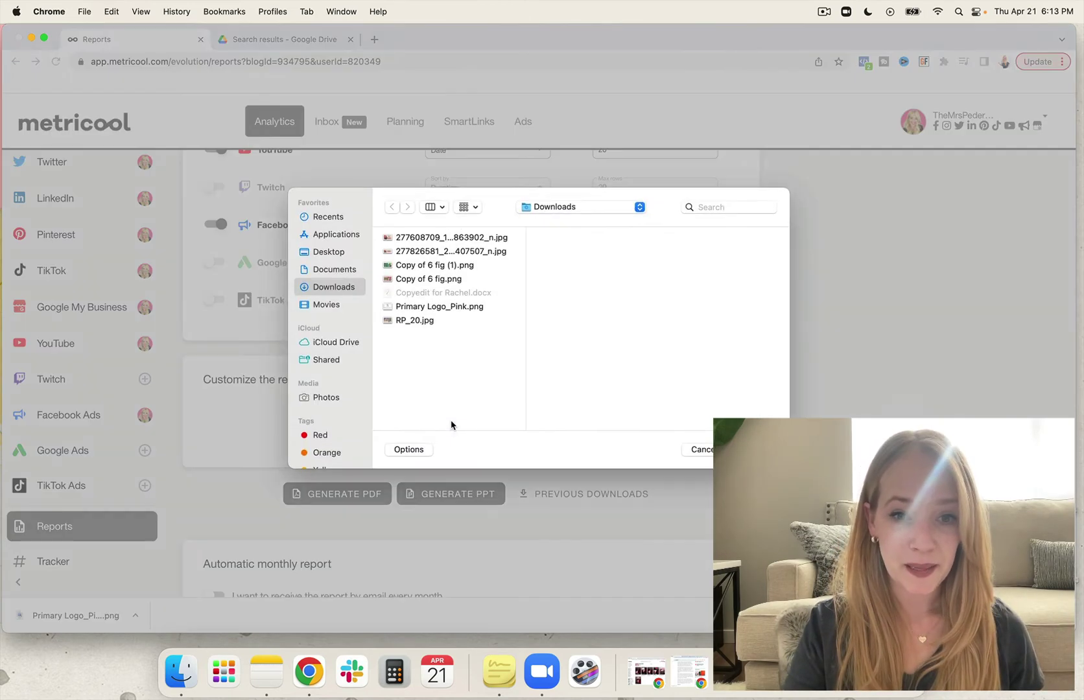
pyautogui.click(421, 307)
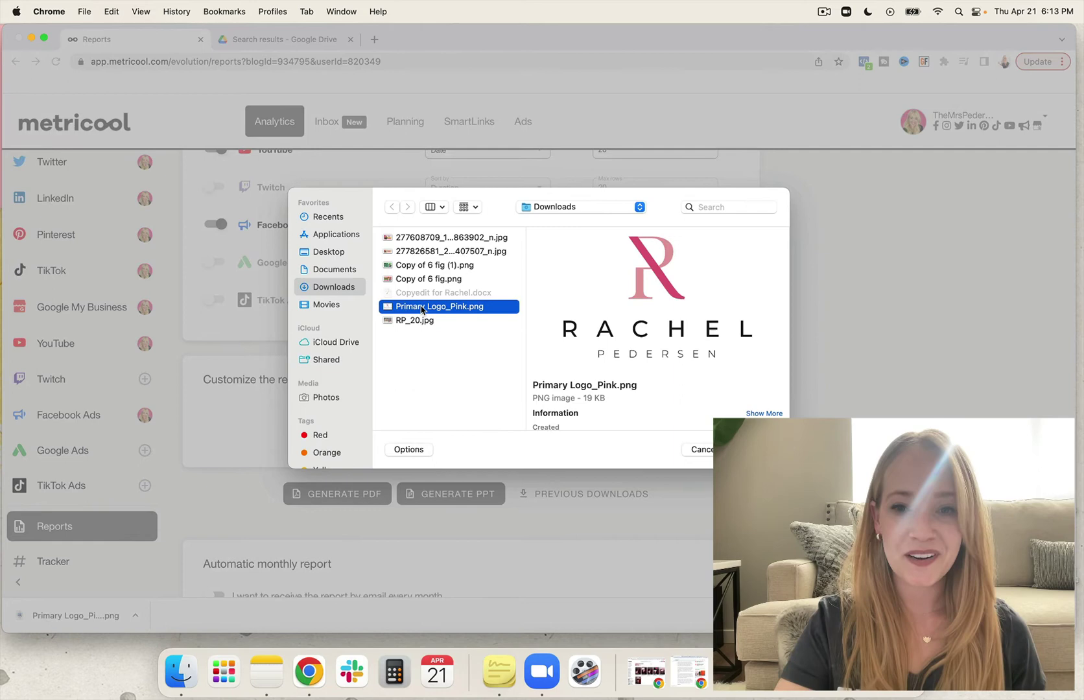
pyautogui.press('Return')
pyautogui.scroll(10, 635, 381)
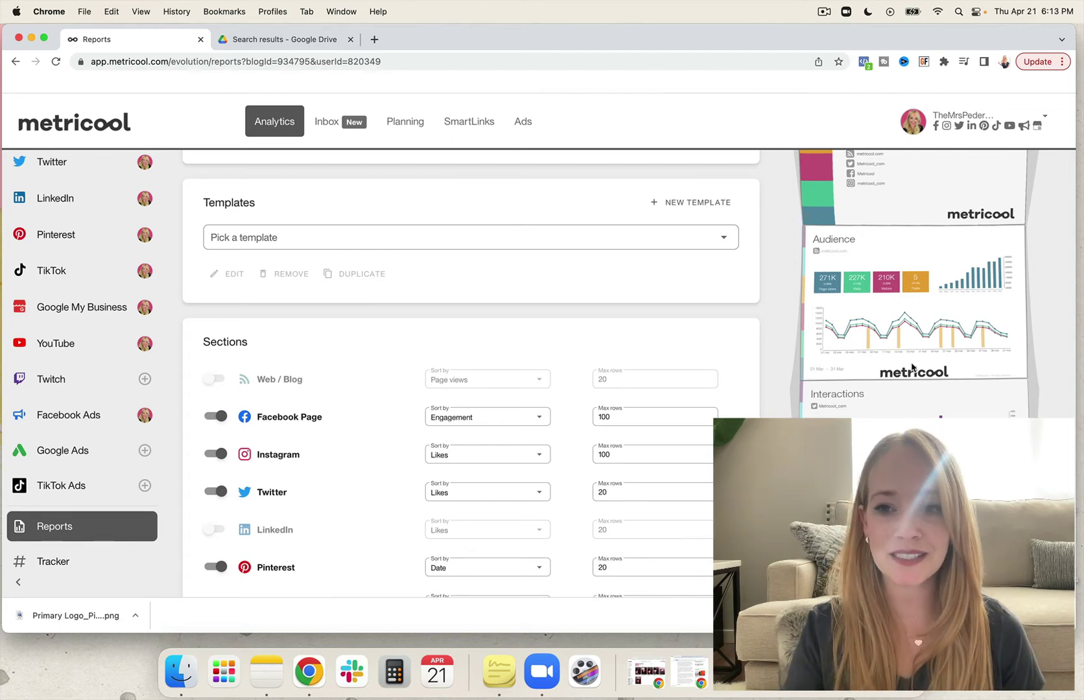
# Scroll down the report settings past the logo preview toward the GENERATE PDF button.
pyautogui.scroll(-4, 471, 376)
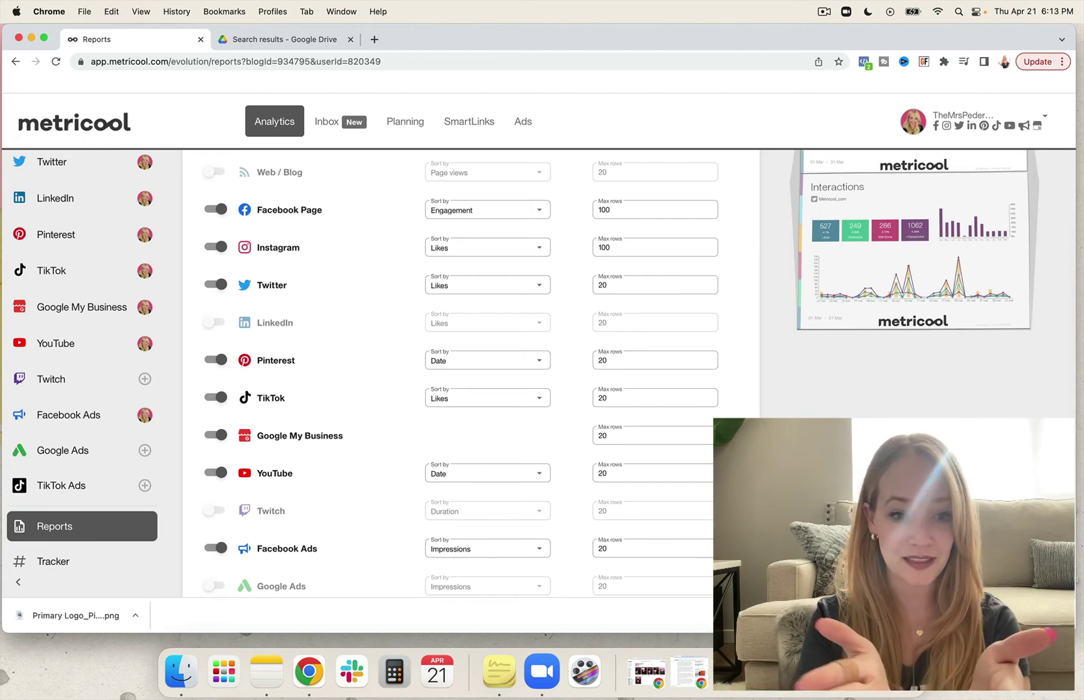
pyautogui.scroll(-1, 470, 377)
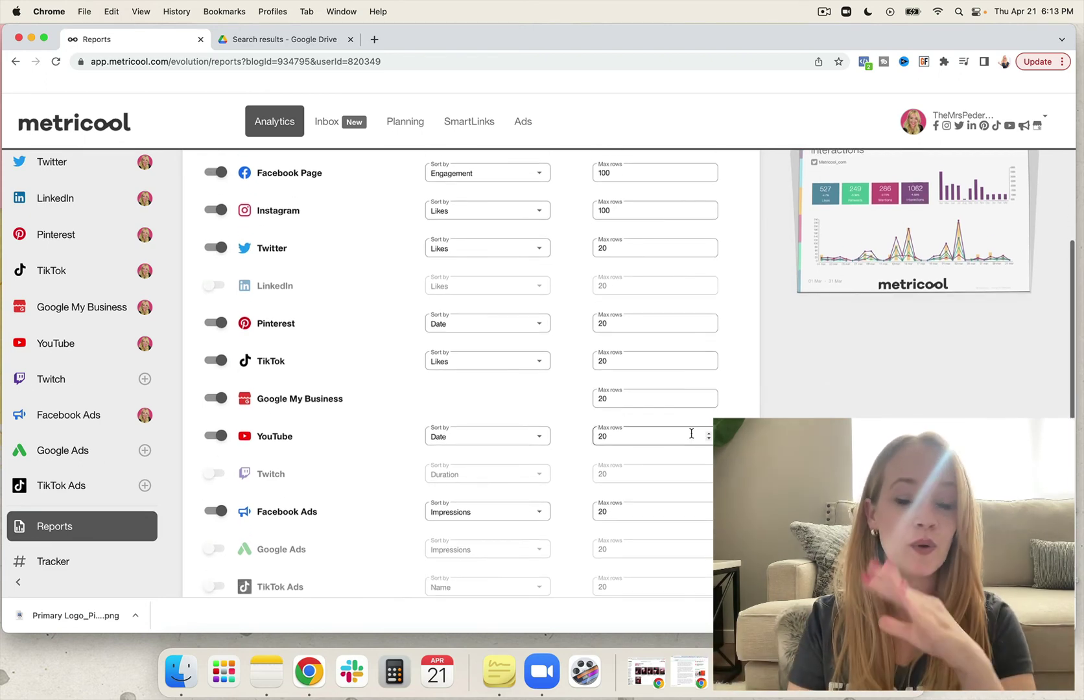
pyautogui.scroll(-1, 764, 362)
pyautogui.scroll(-5, 764, 361)
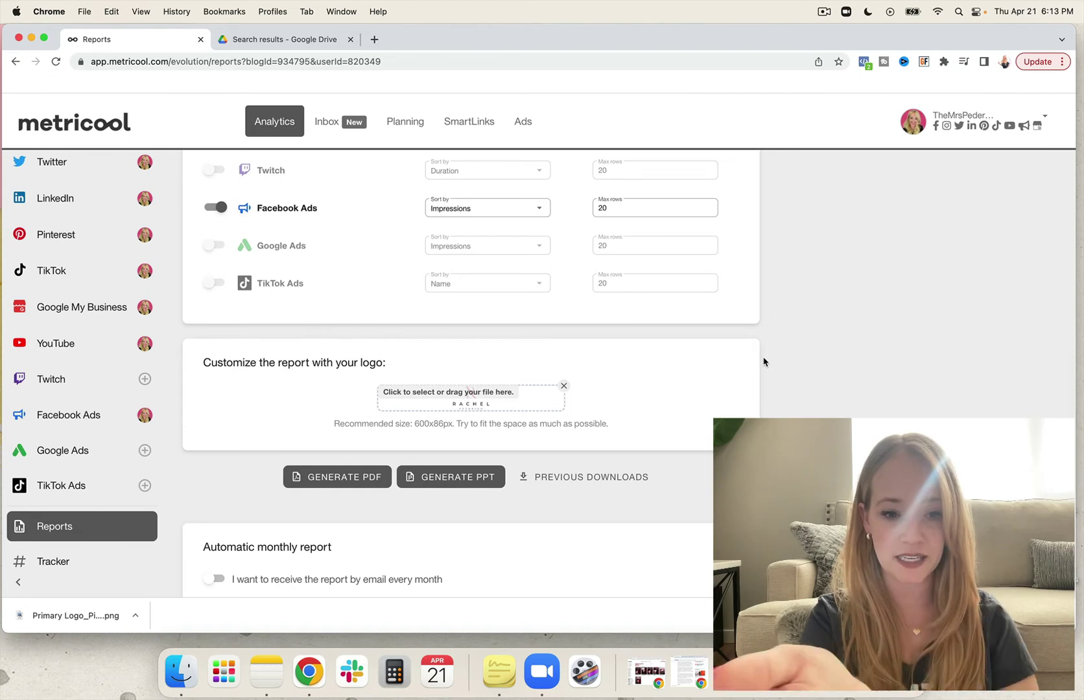
pyautogui.scroll(-2, 762, 353)
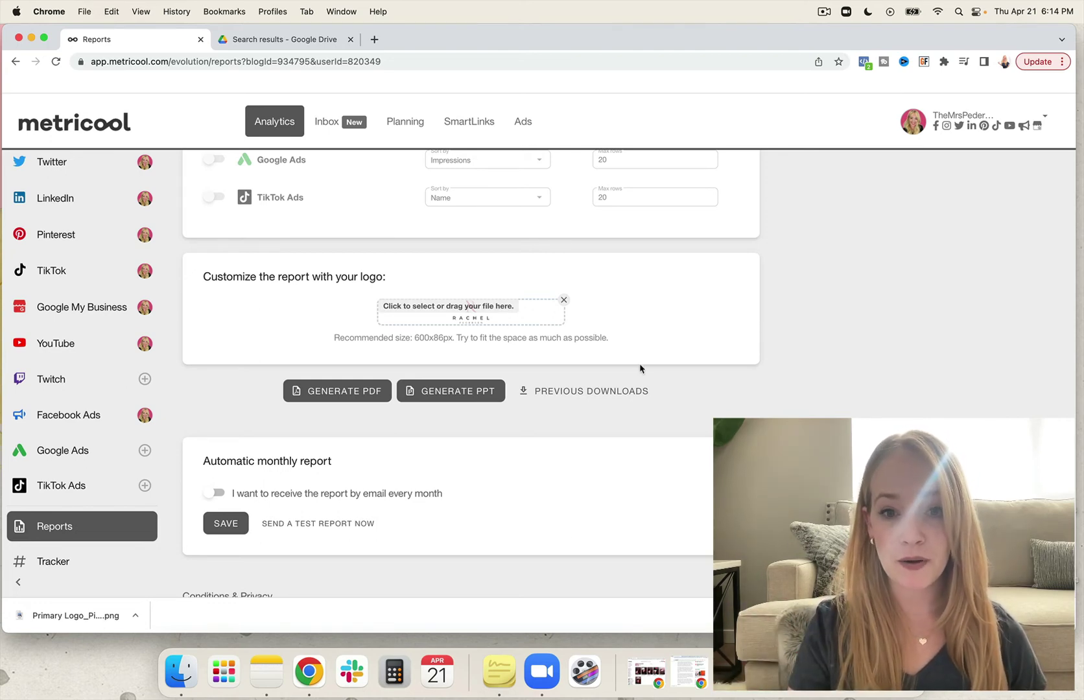
# Generate the Mar 1 – Mar 31, 2022 report as a PDF.
pyautogui.click(351, 393)
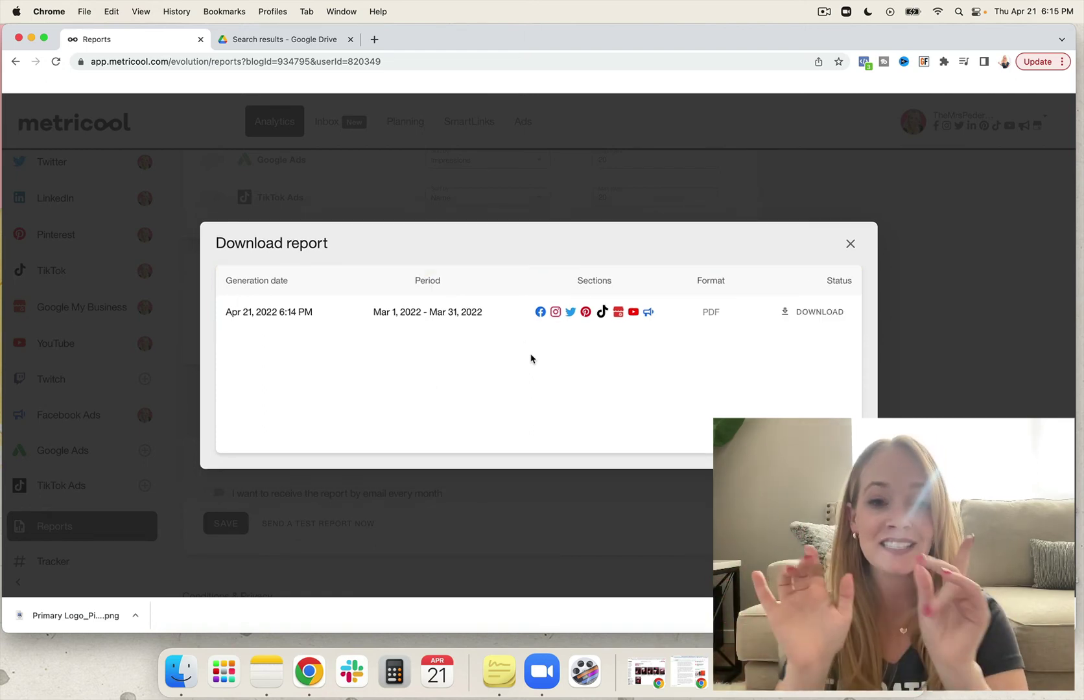
# Open the 65-page March PDF and scroll to the Community growth and Interactions pages.
pyautogui.click(821, 312)
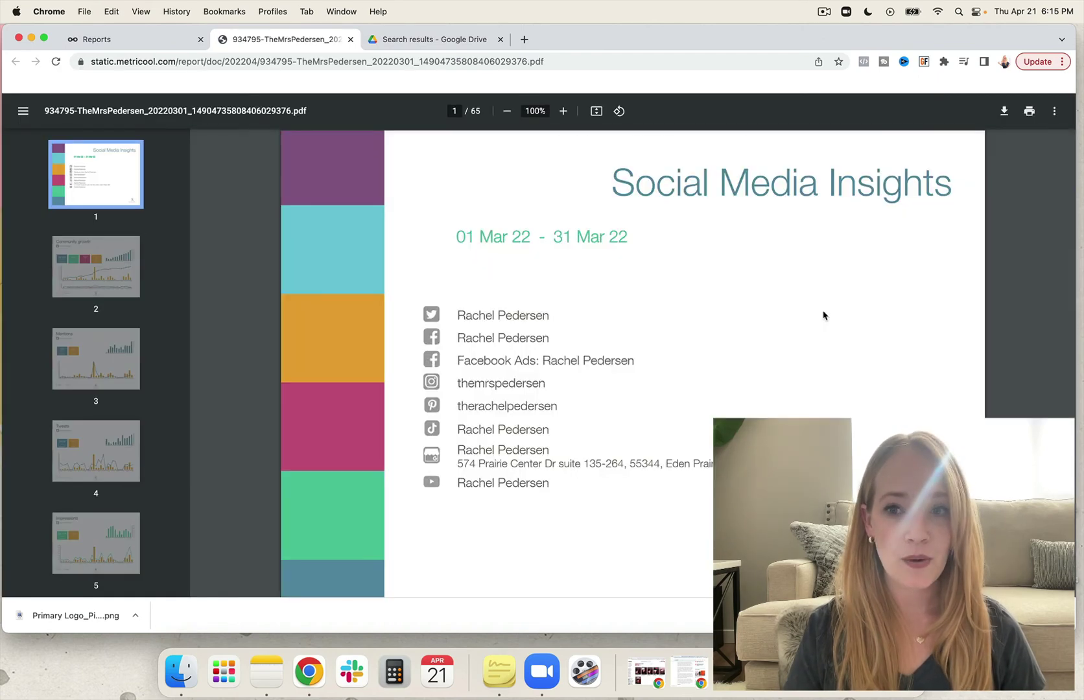
pyautogui.scroll(-3, 823, 315)
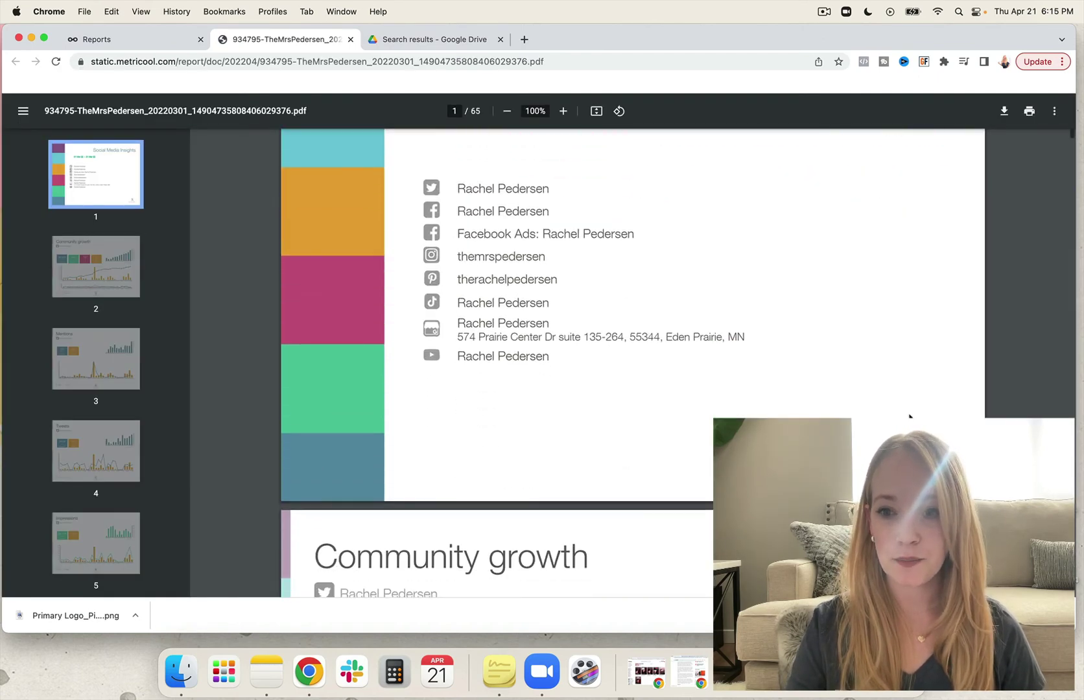
pyautogui.scroll(3, 769, 324)
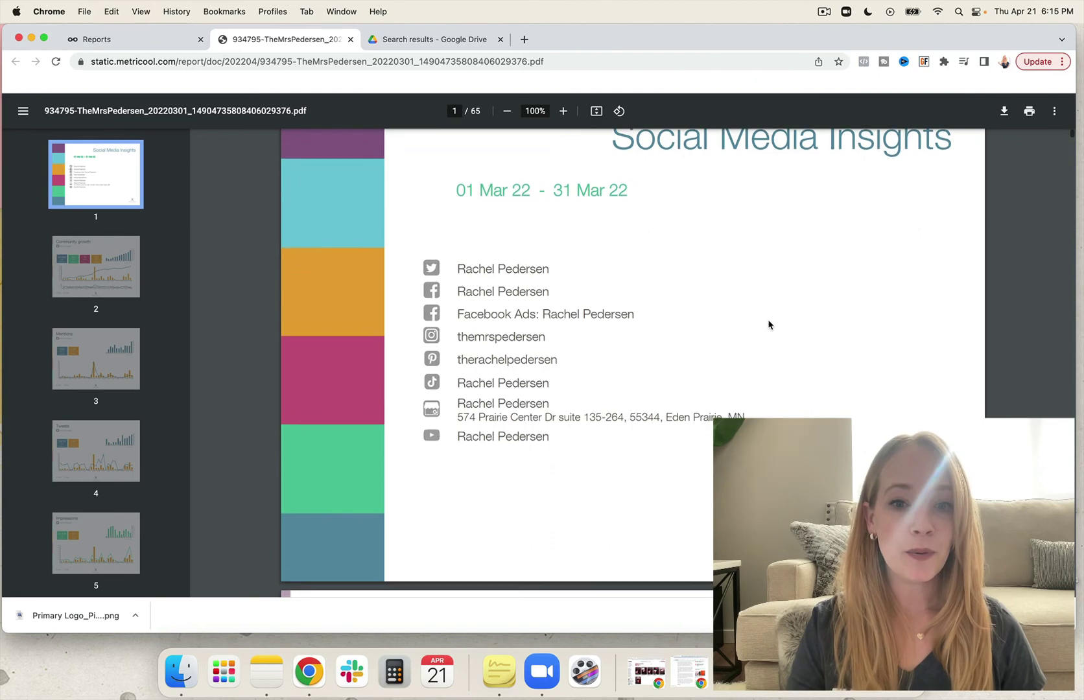
pyautogui.scroll(-15, 768, 324)
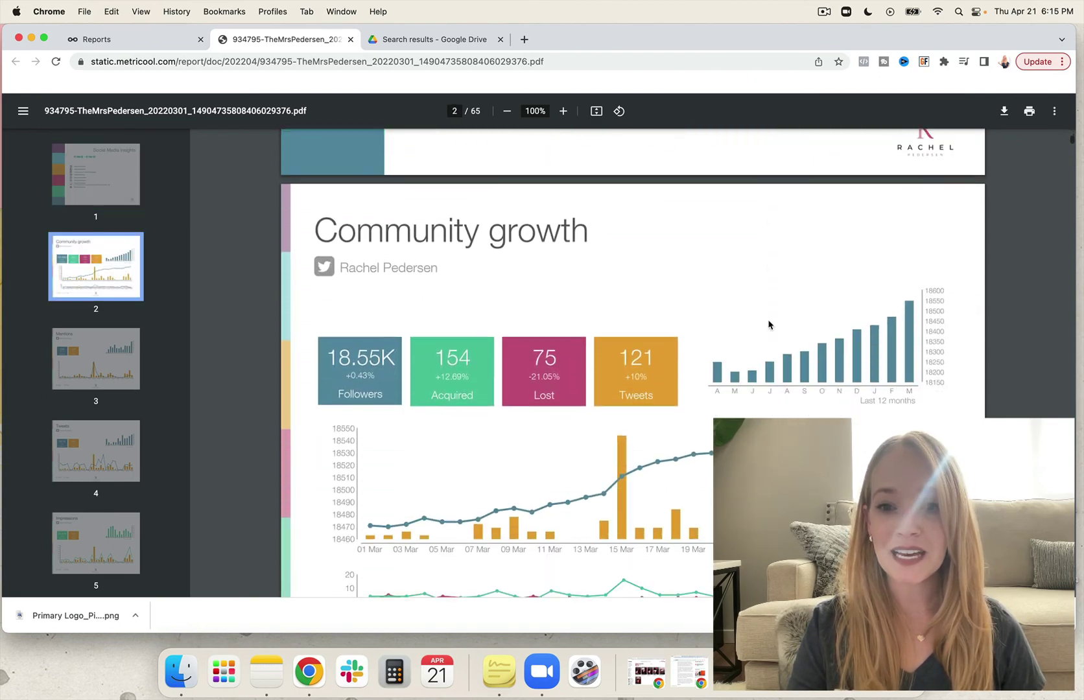
pyautogui.scroll(-15, 768, 324)
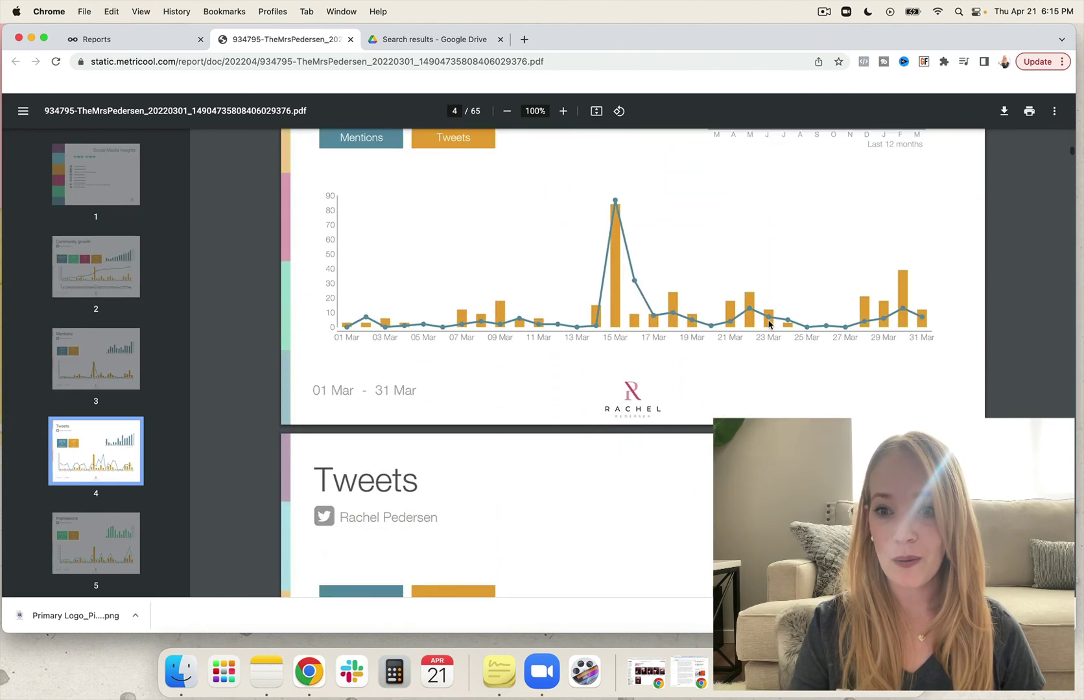
pyautogui.scroll(-6, 768, 324)
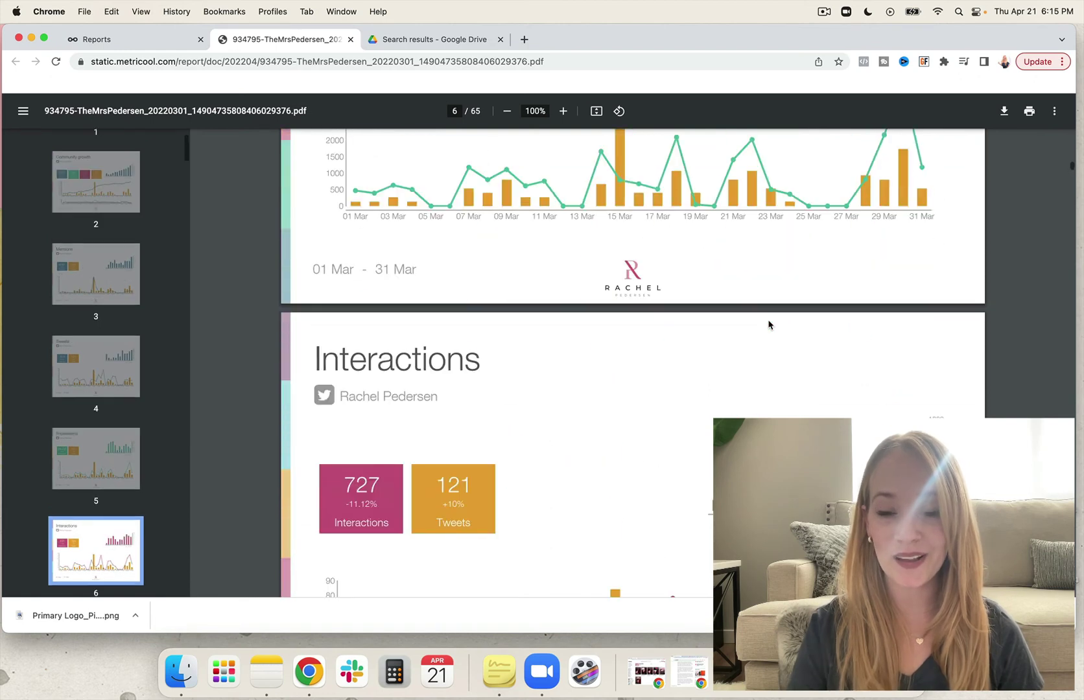